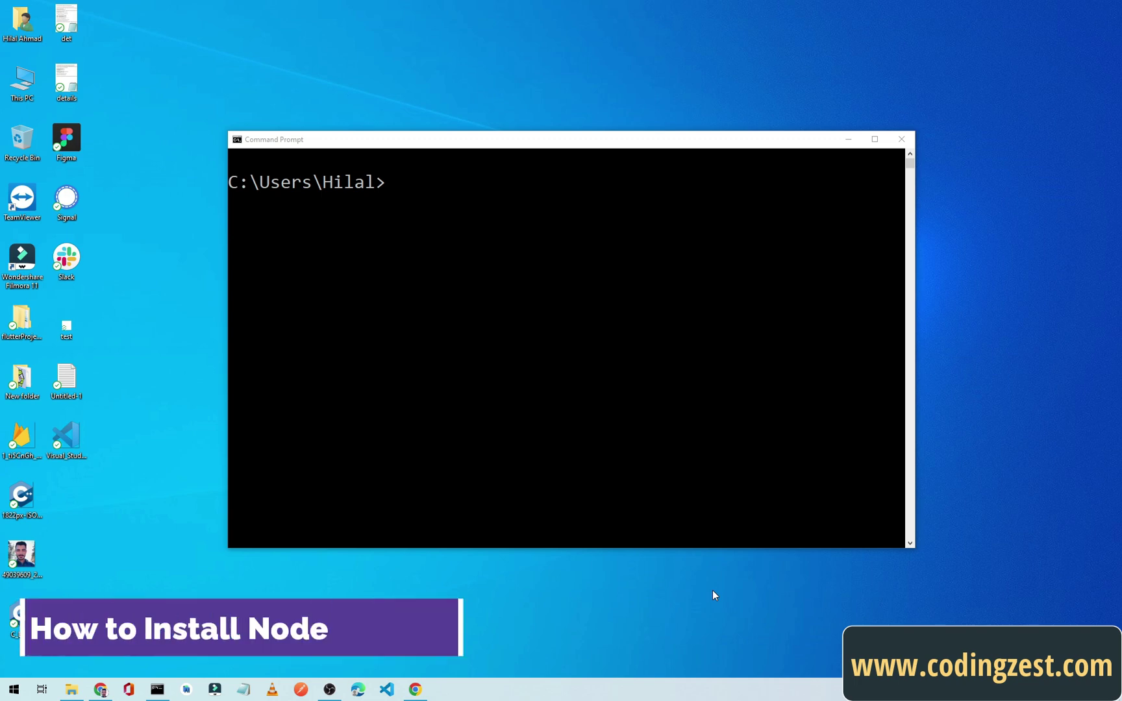
Run node -v in the console to check for Node, then clear the output with cls
click(431, 233)
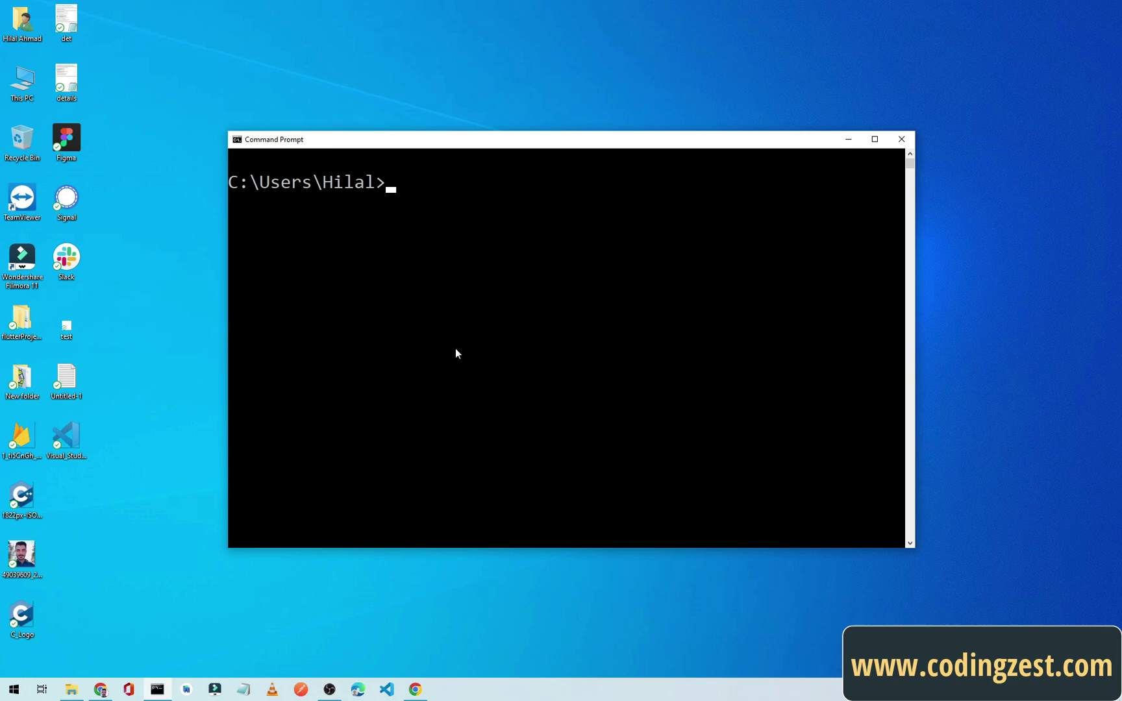
text(node -v)
key(Return)
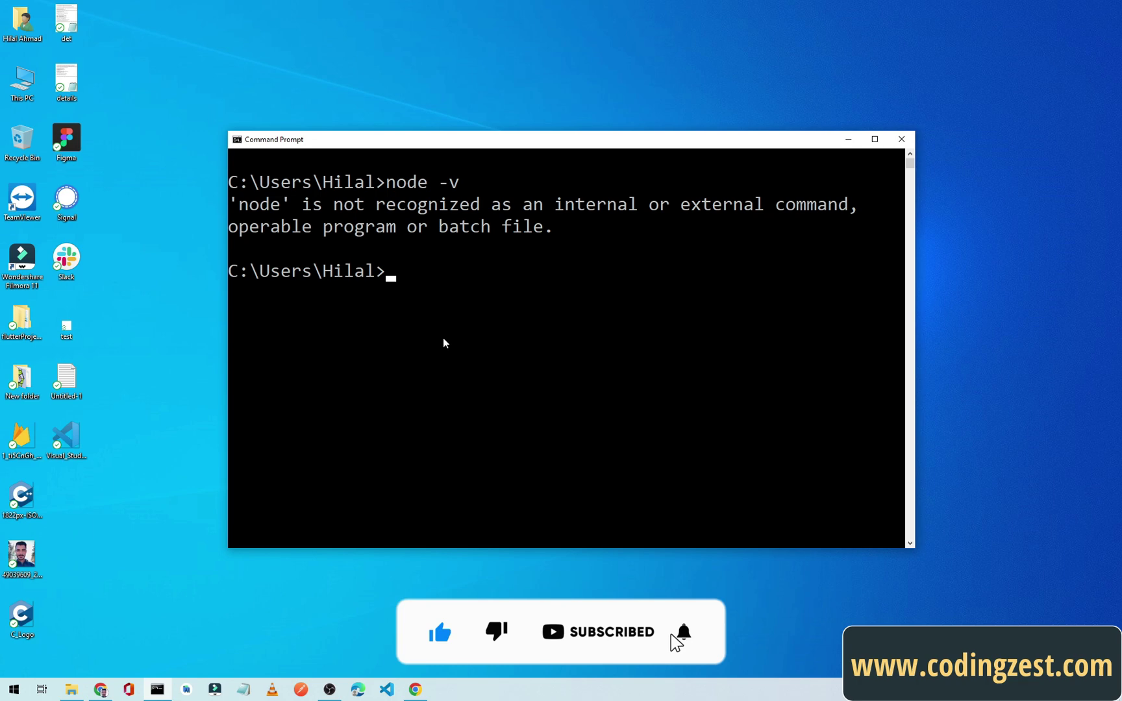
text(cls)
key(Return)
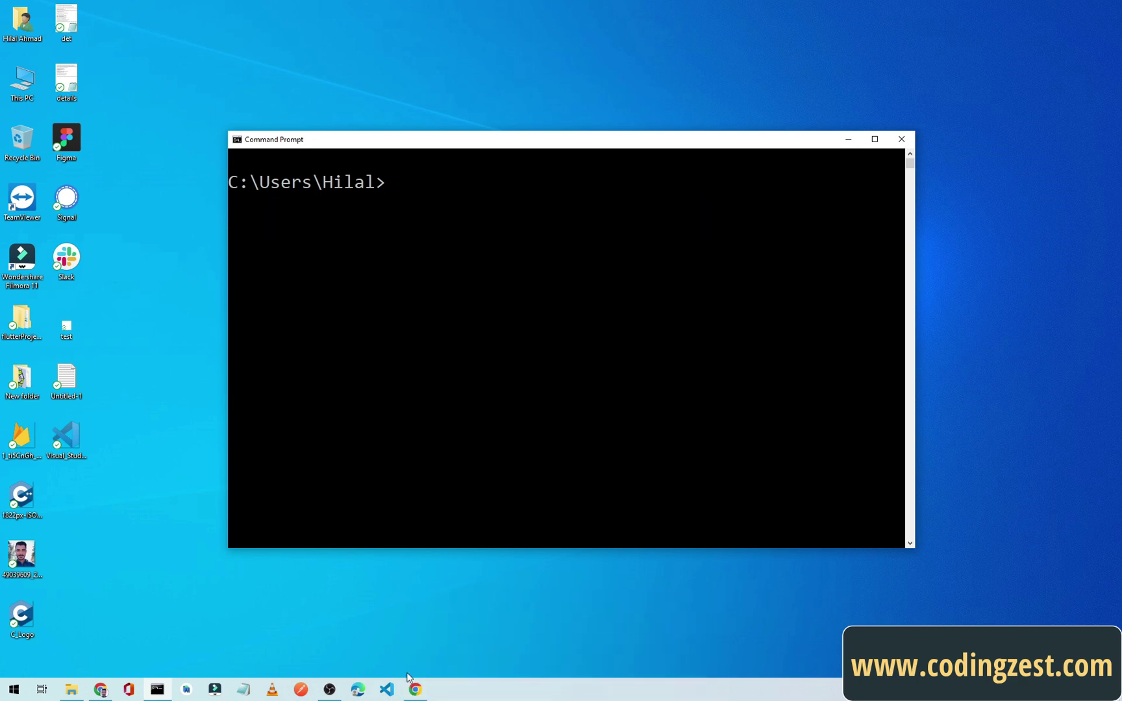
In Chrome, pass the robot check by selecting the three fire hydrant pictures and verifying
click(415, 689)
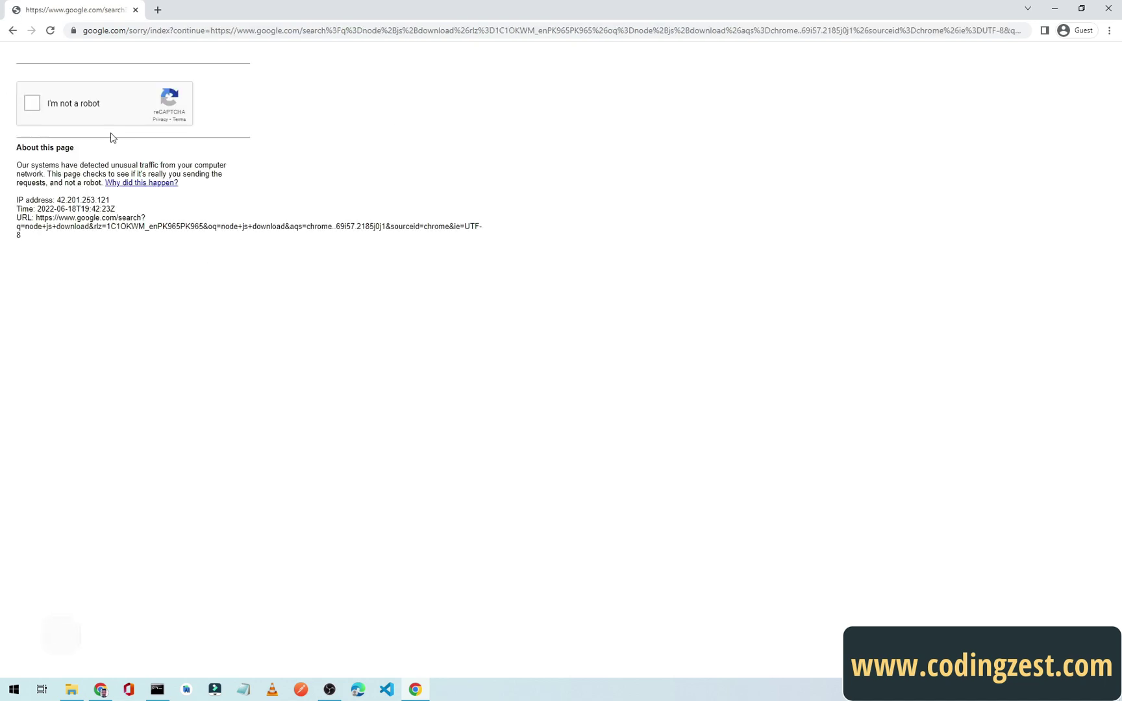
click(33, 105)
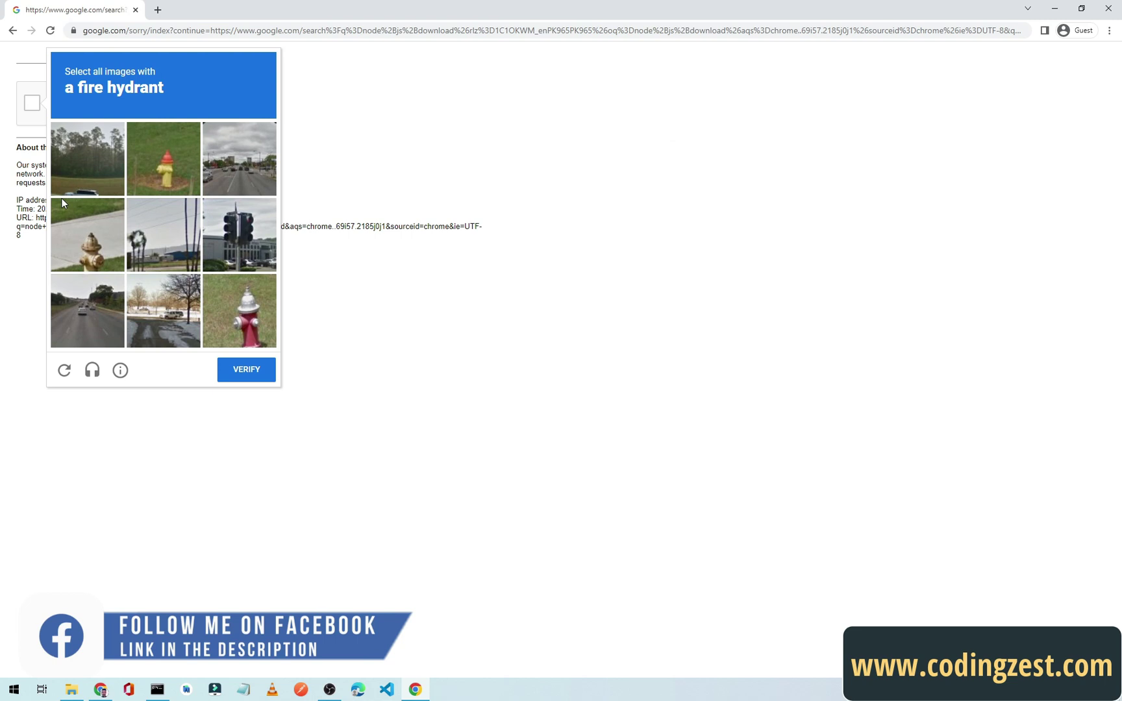
click(191, 152)
click(96, 237)
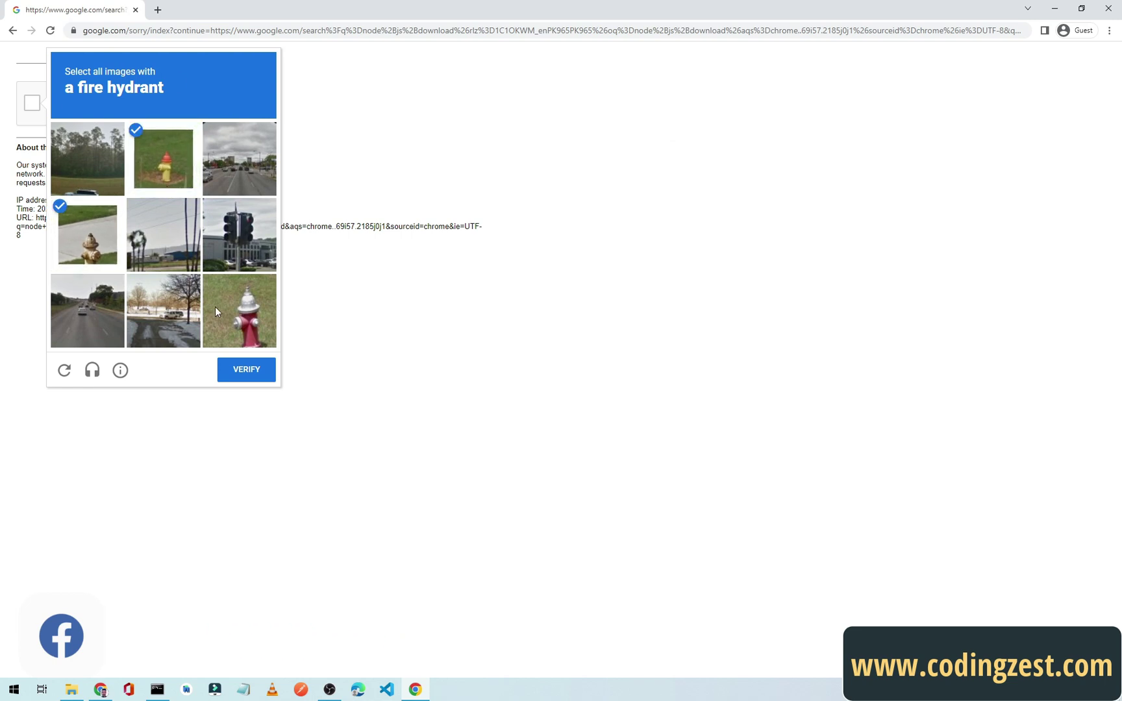
click(215, 307)
click(256, 370)
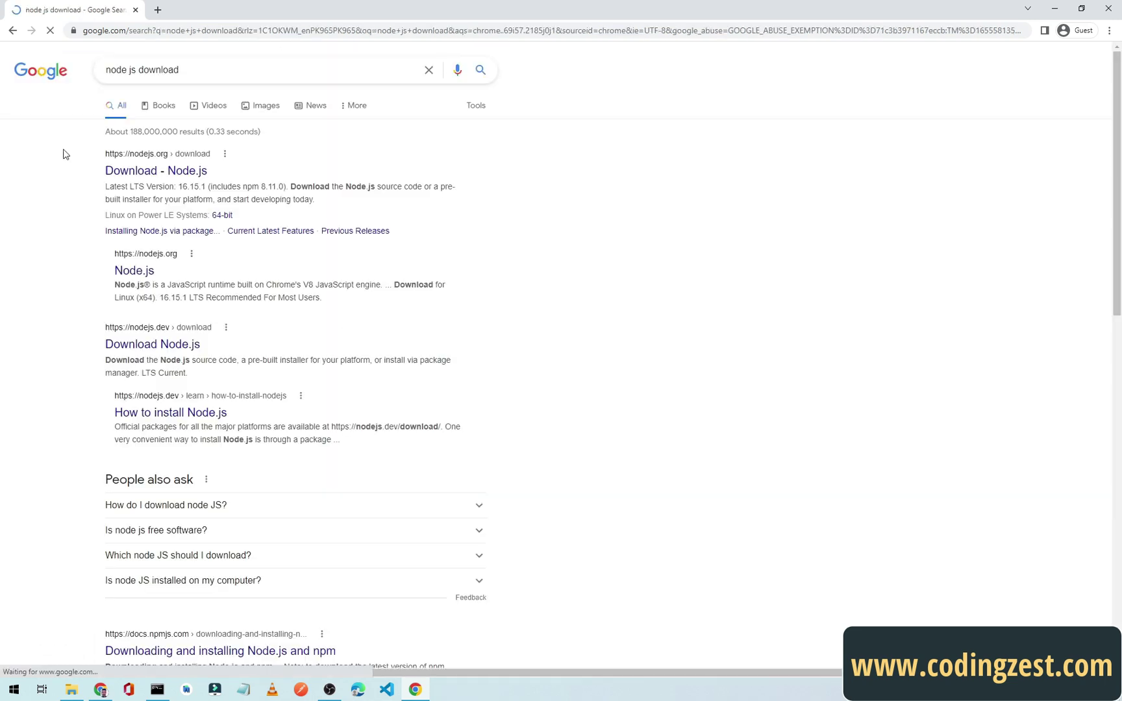
Download the Windows installer node-v16.15.1-x64.msi from the Node.js download page and show it in its folder
click(159, 178)
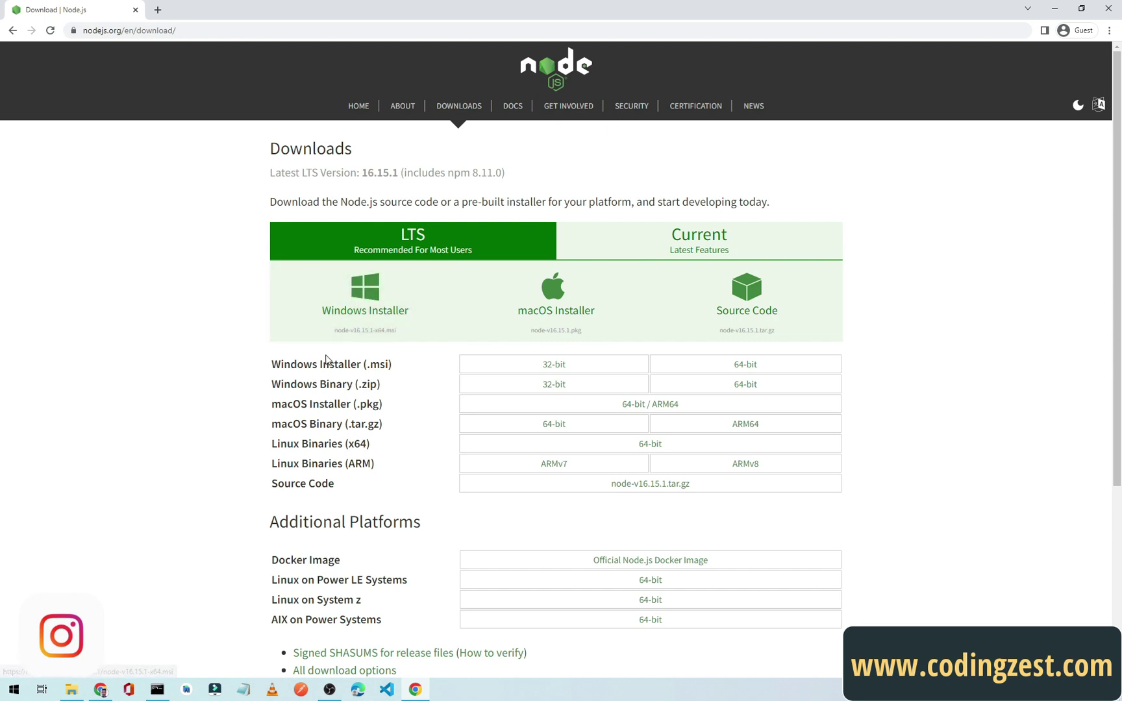
click(326, 314)
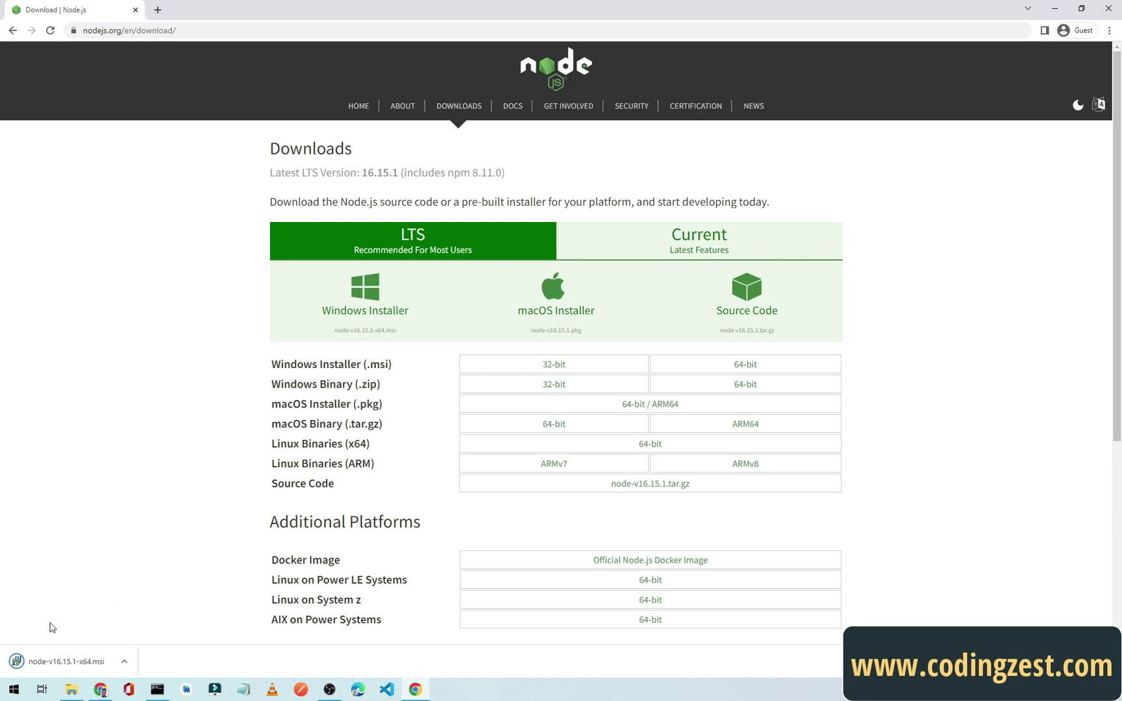
click(124, 661)
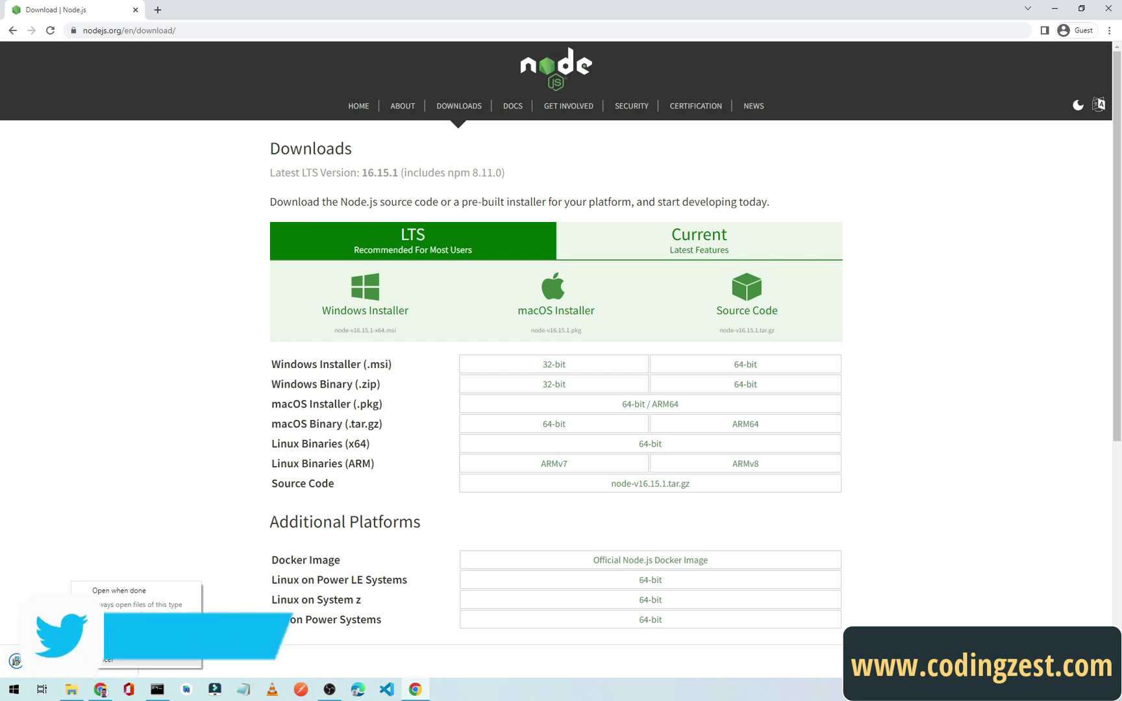
key(Escape)
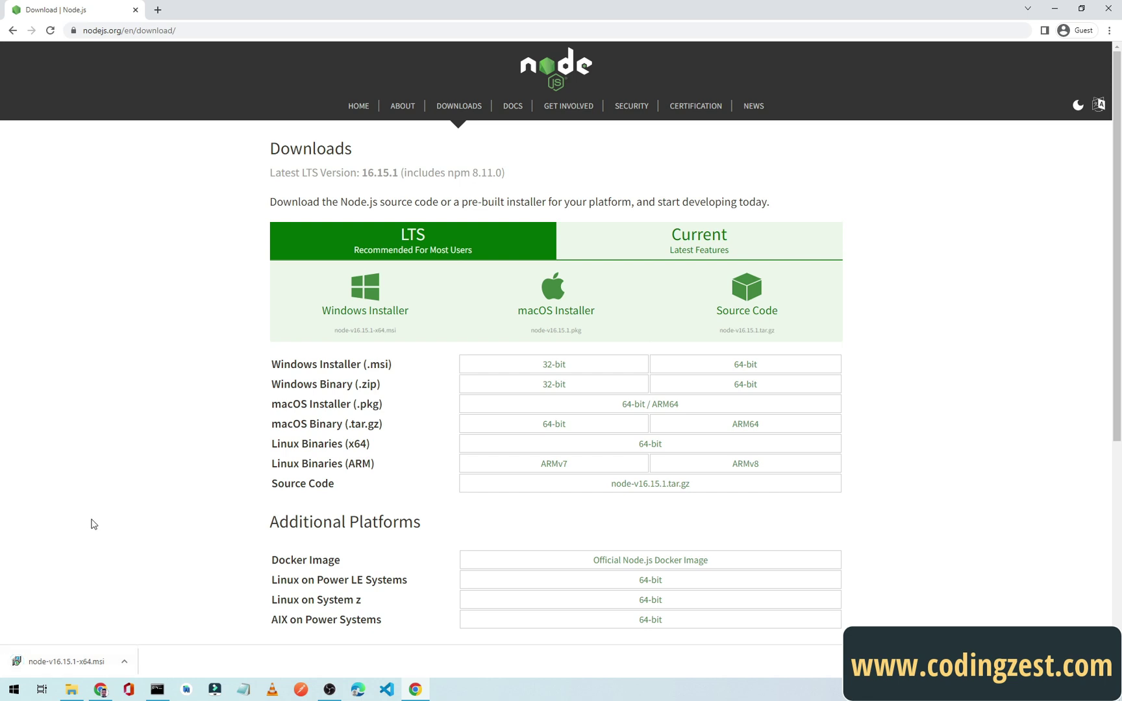
right_click(49, 660)
Install node-v16.15.1-x64 from the Downloads folder, then minimize Explorer and Chrome
click(79, 611)
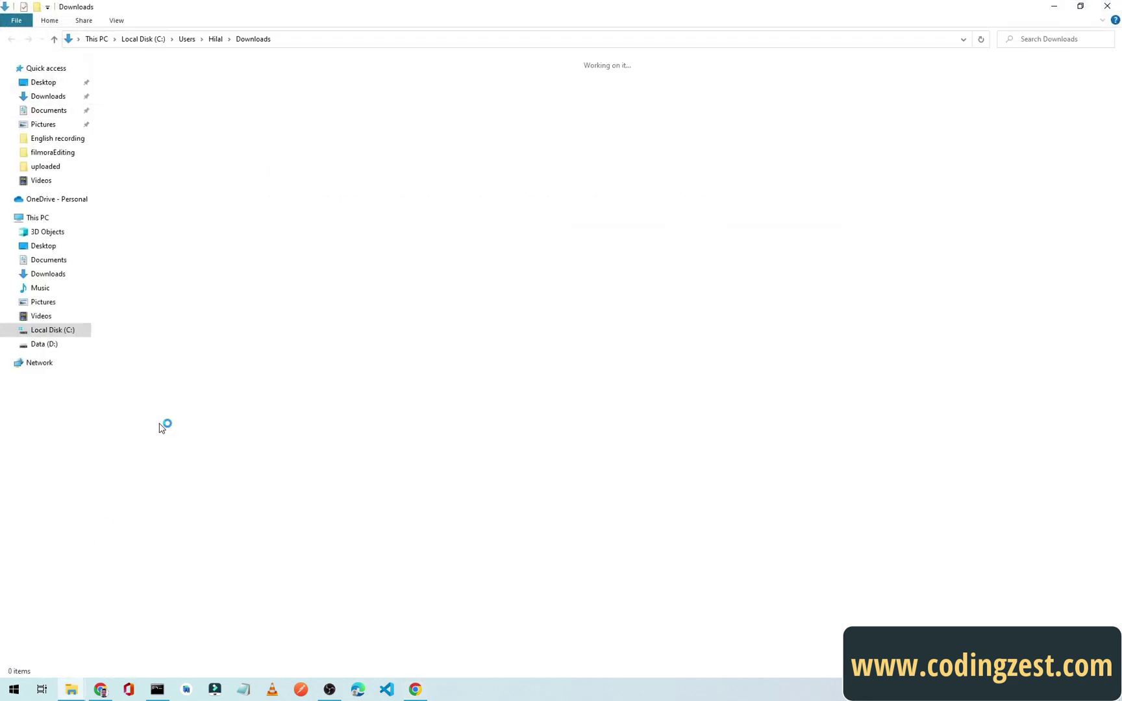
click(734, 228)
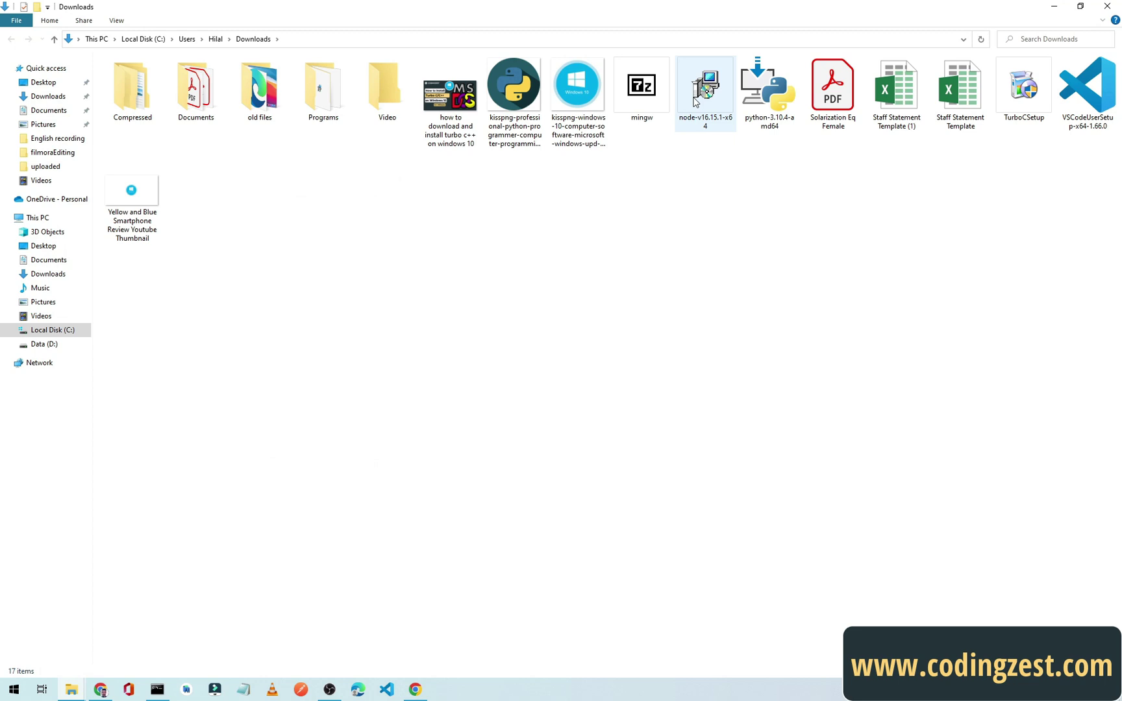
right_click(700, 106)
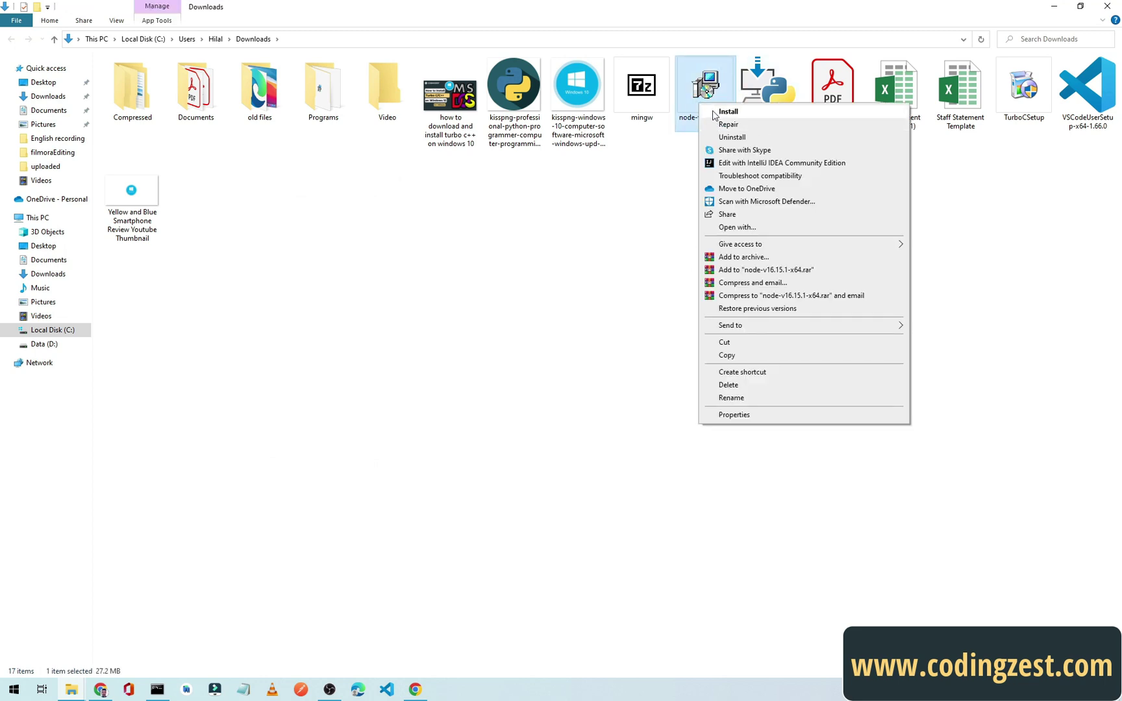
click(715, 113)
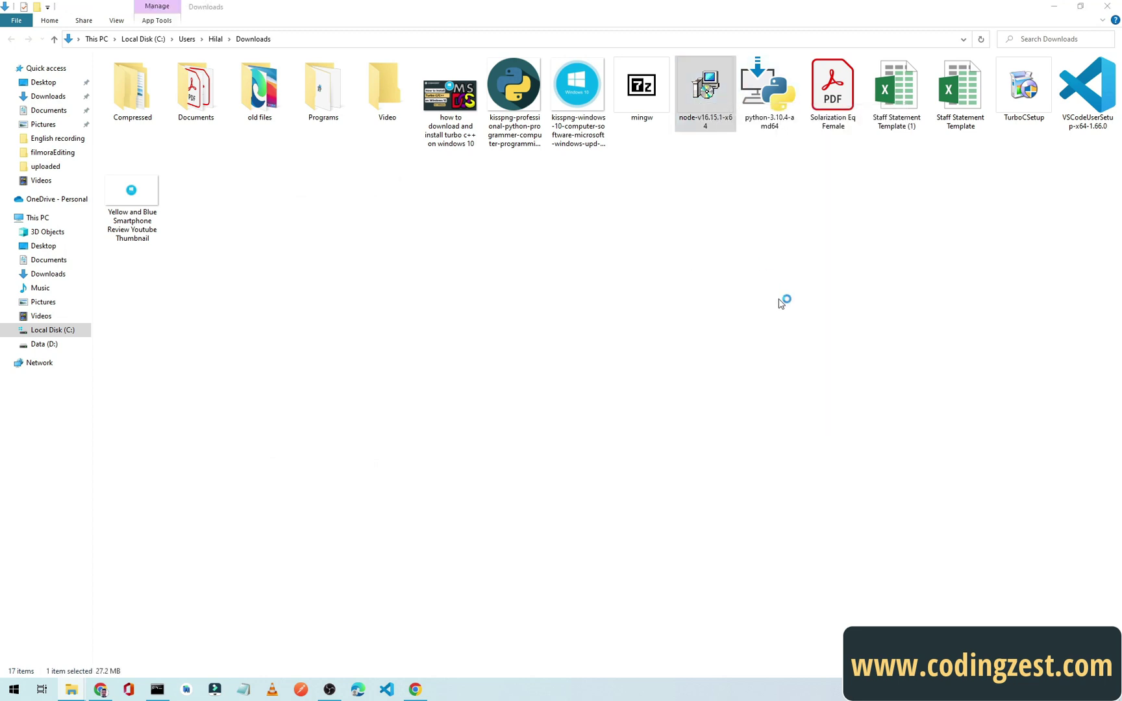
click(1054, 6)
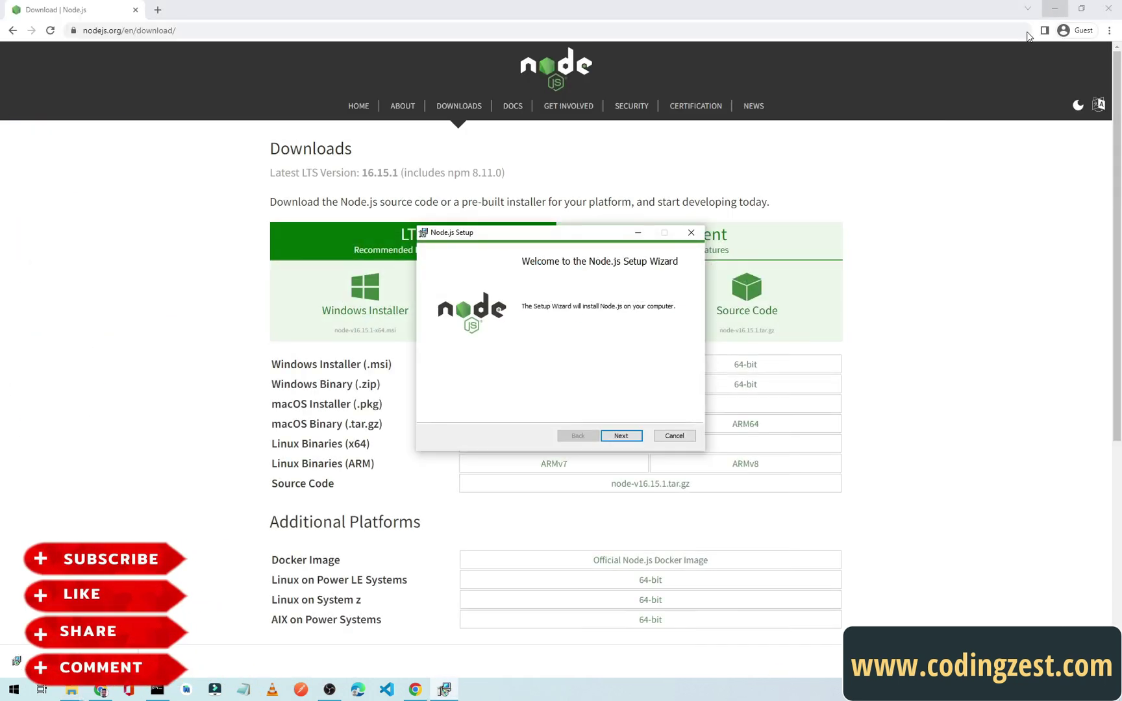
click(1055, 6)
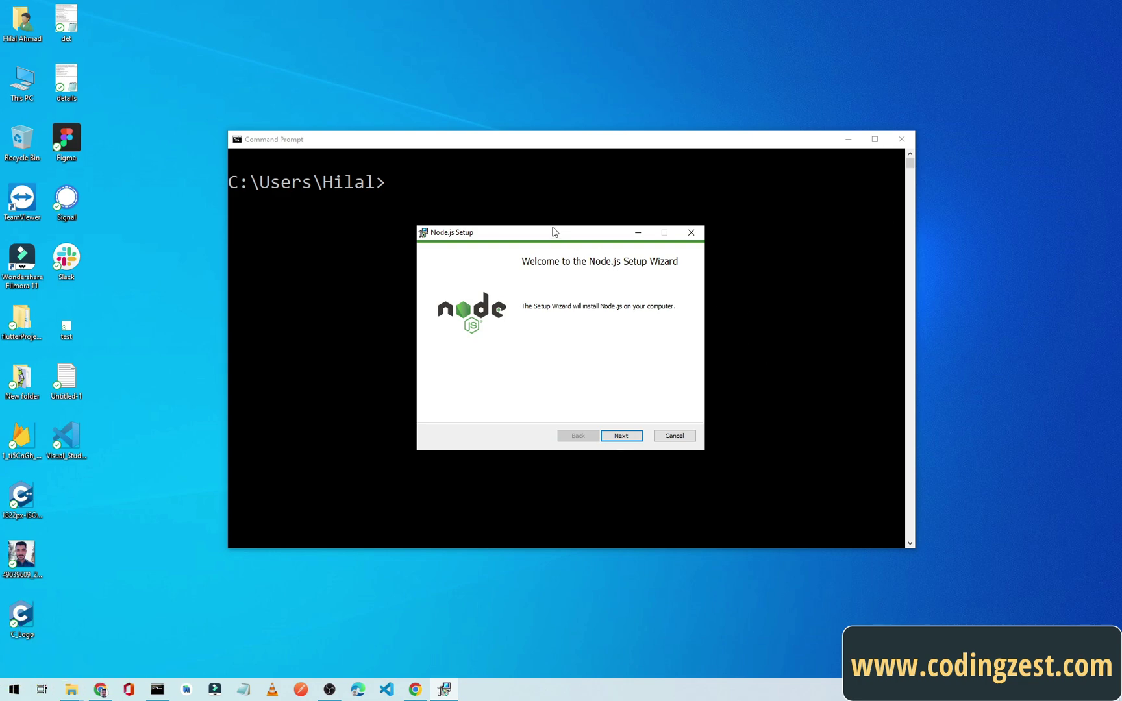
Accept the license, keep C:\Program Files\nodejs\ and default features, and skip native-module tools
drag(554, 232, 543, 260)
click(612, 462)
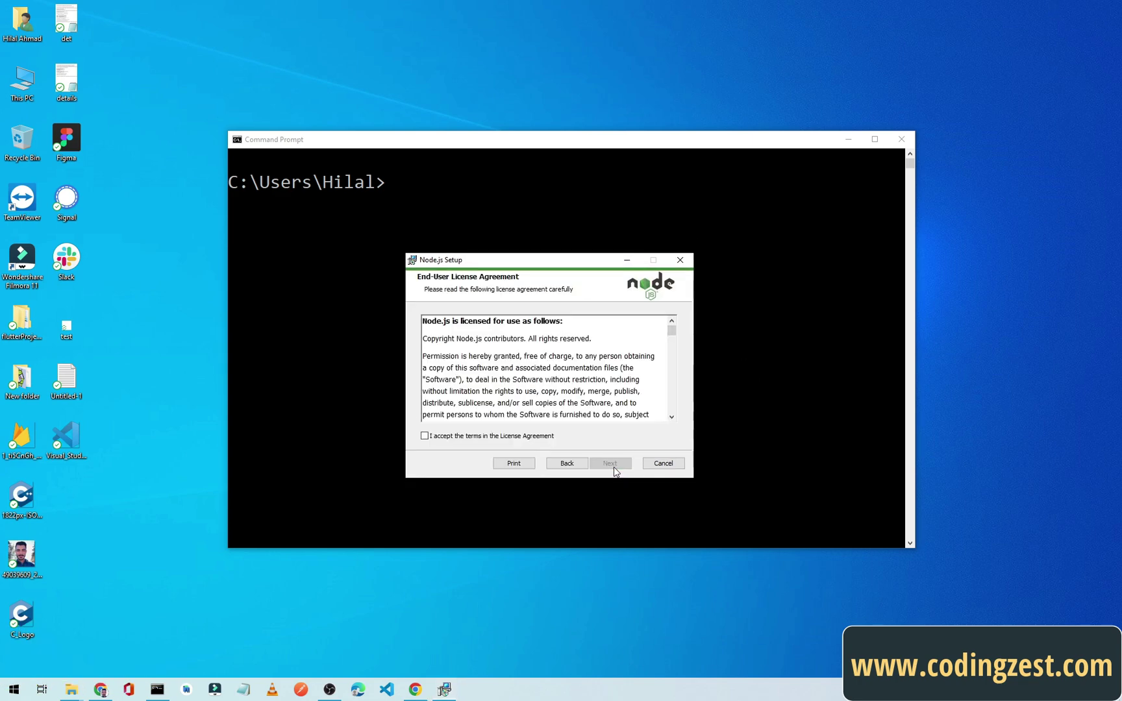
click(440, 437)
click(609, 463)
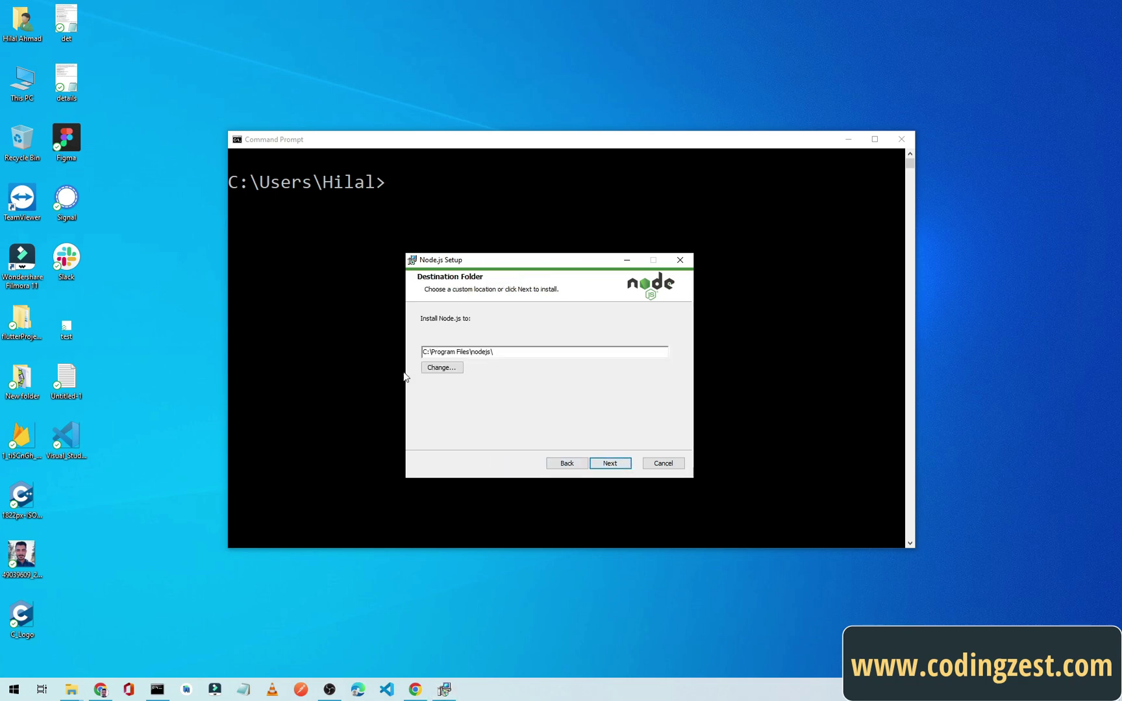
drag(515, 352, 419, 357)
click(611, 464)
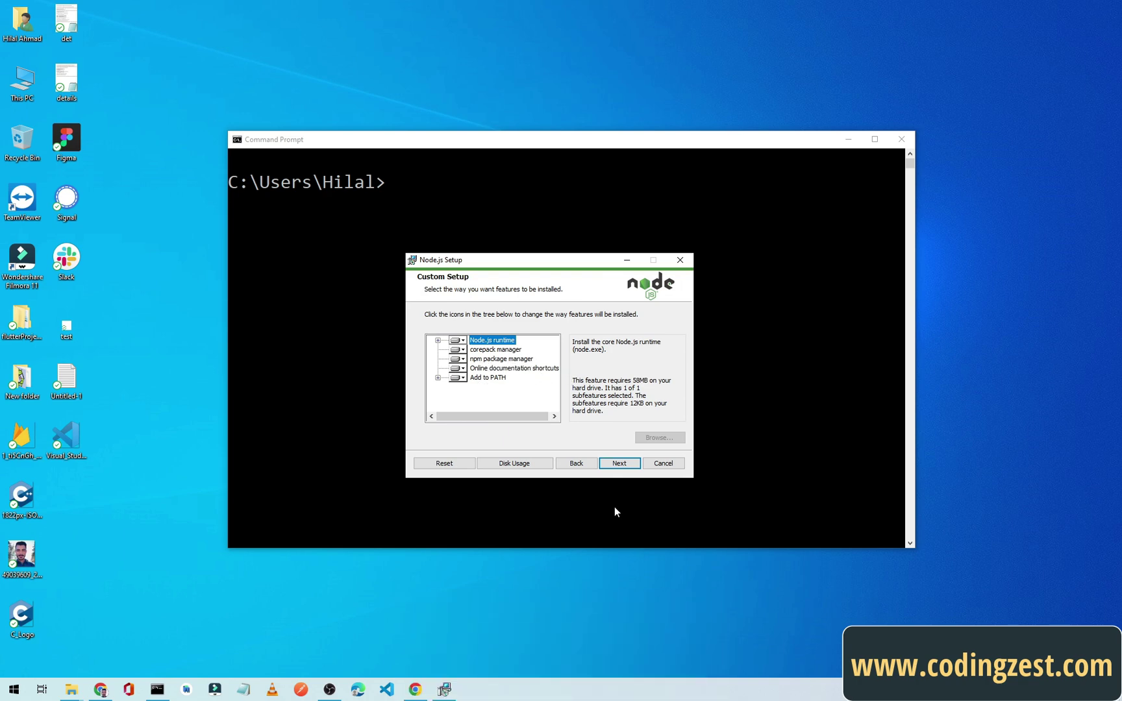
click(619, 463)
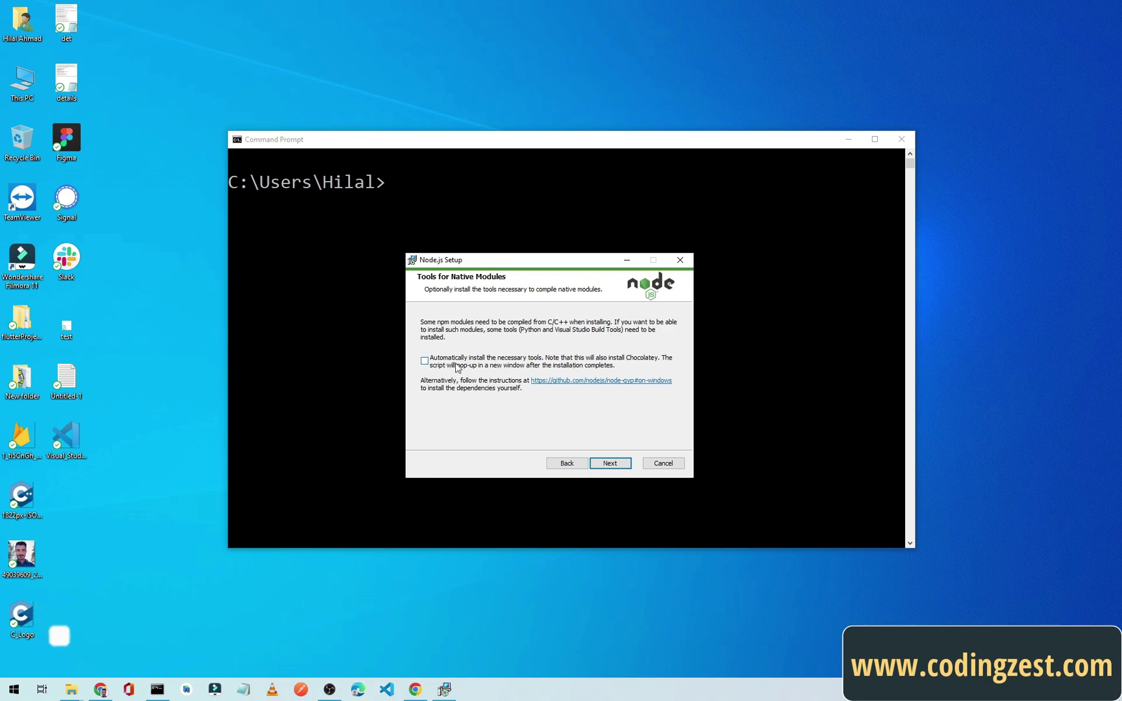
click(611, 465)
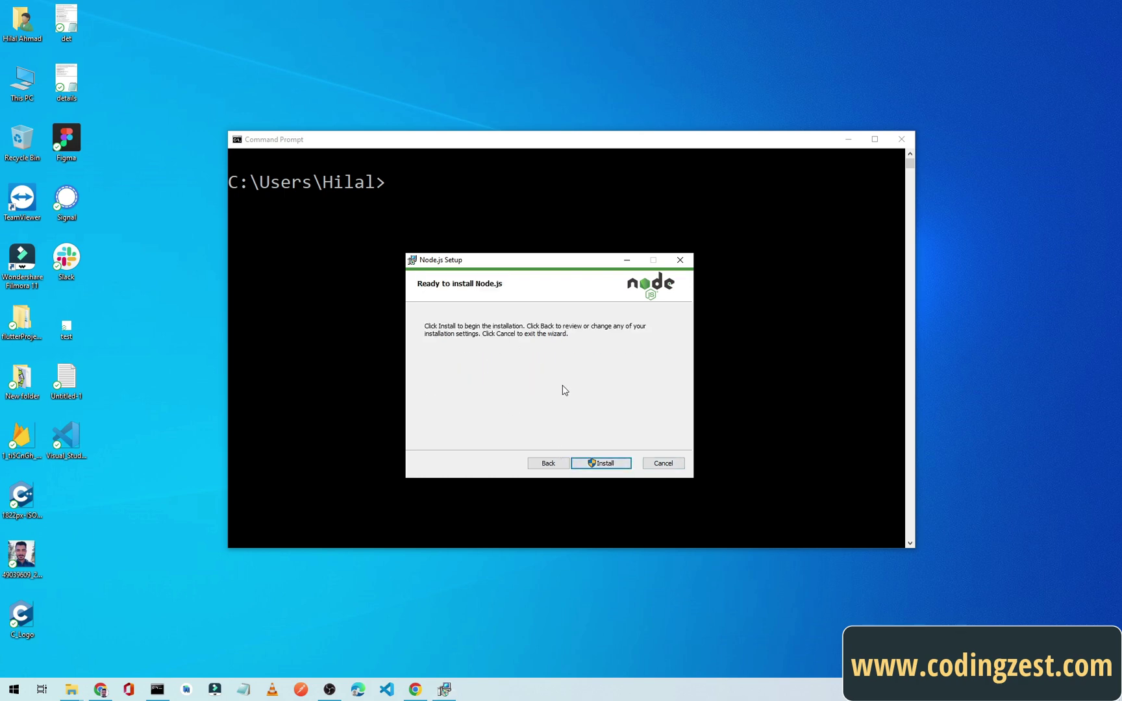
Start the Node.js installation and let it run to the Completed page
click(605, 463)
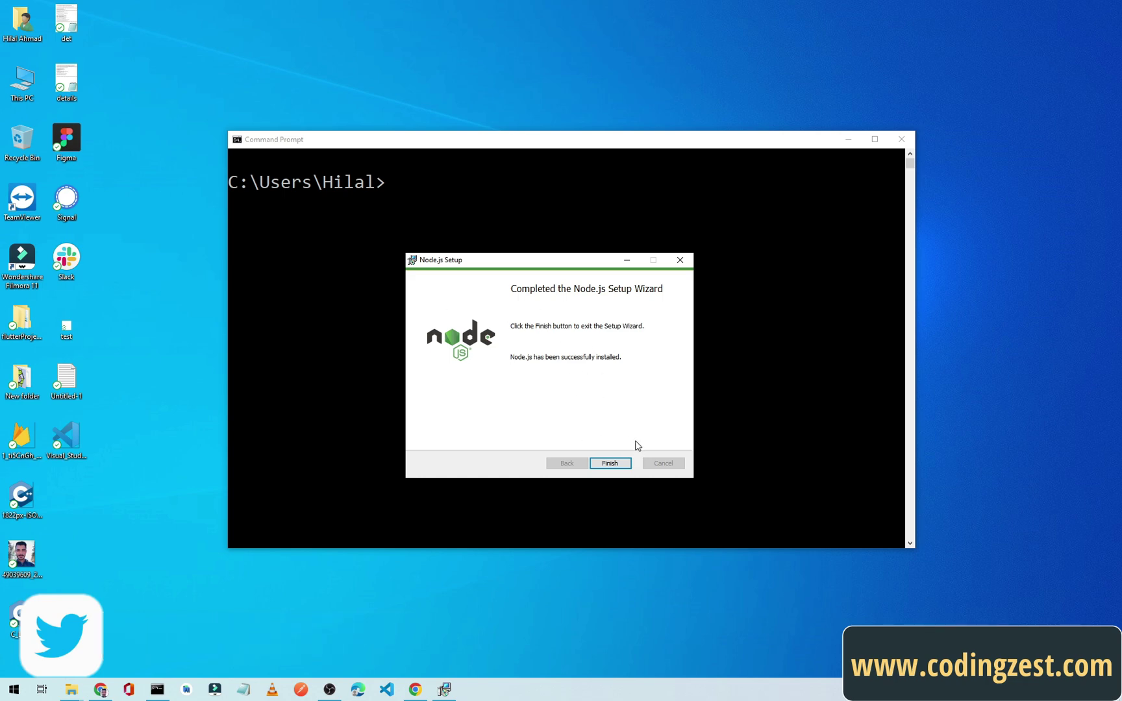
Finish the setup wizard and close the old Command Prompt window
click(610, 463)
click(453, 301)
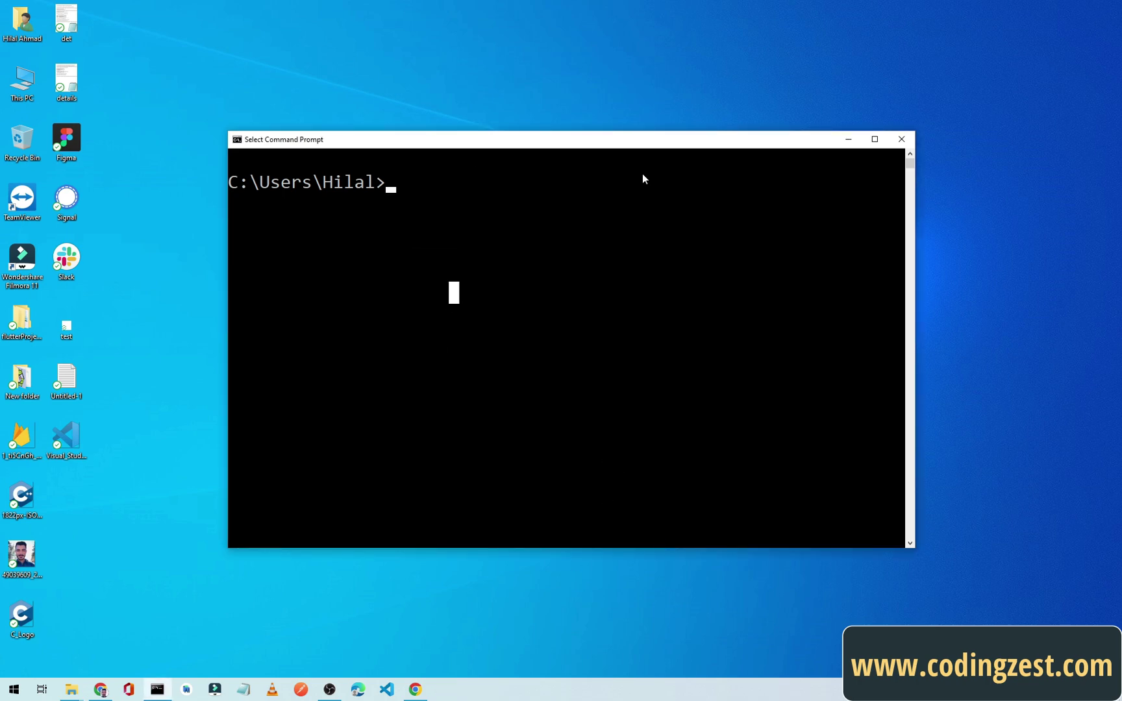
click(901, 139)
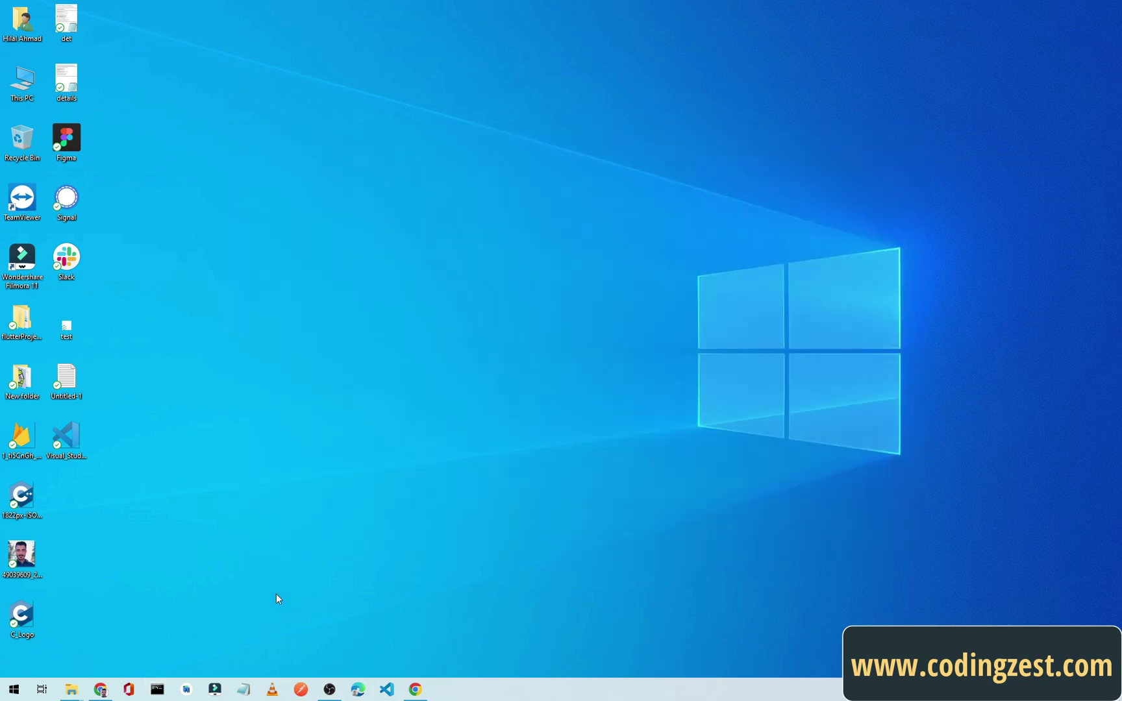
Open a new, enlarged Command Prompt and enter node -v to check the version
click(157, 689)
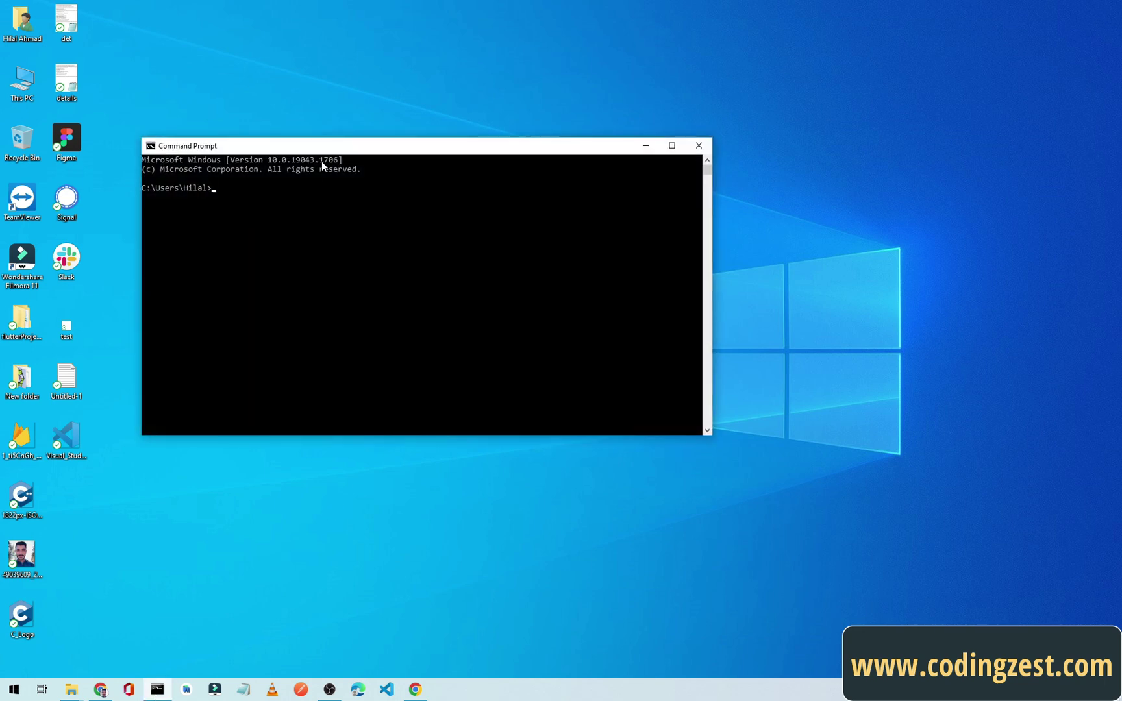
drag(712, 434, 815, 498)
drag(312, 152, 419, 179)
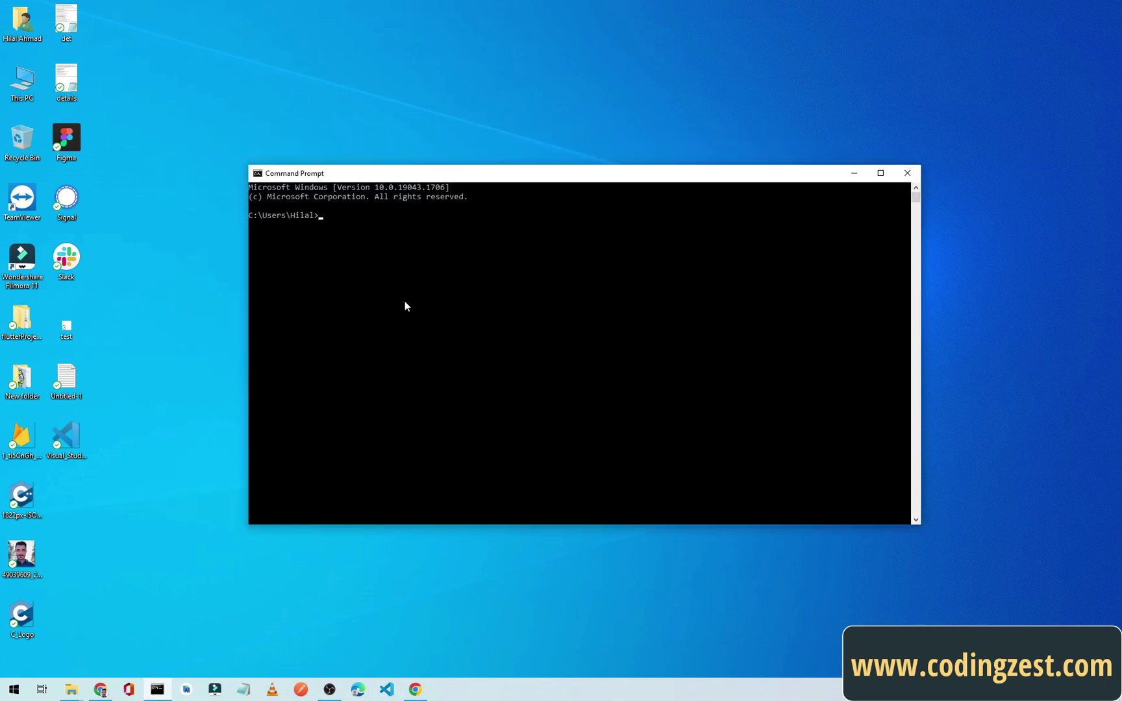
text(node -v)
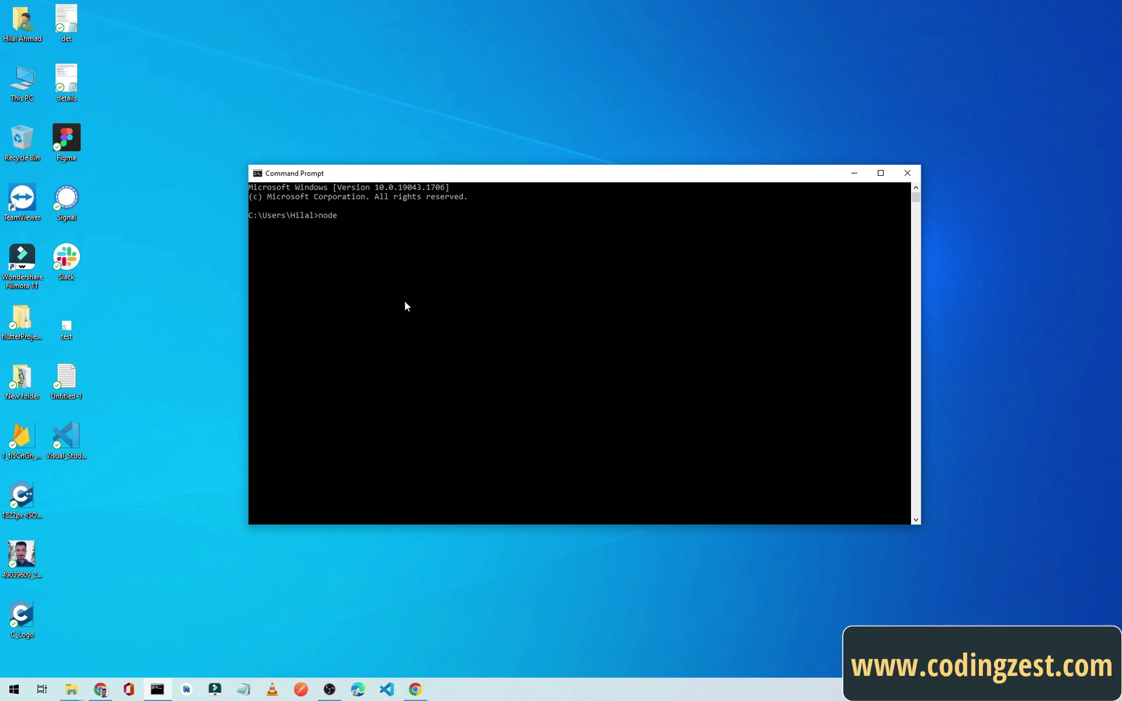